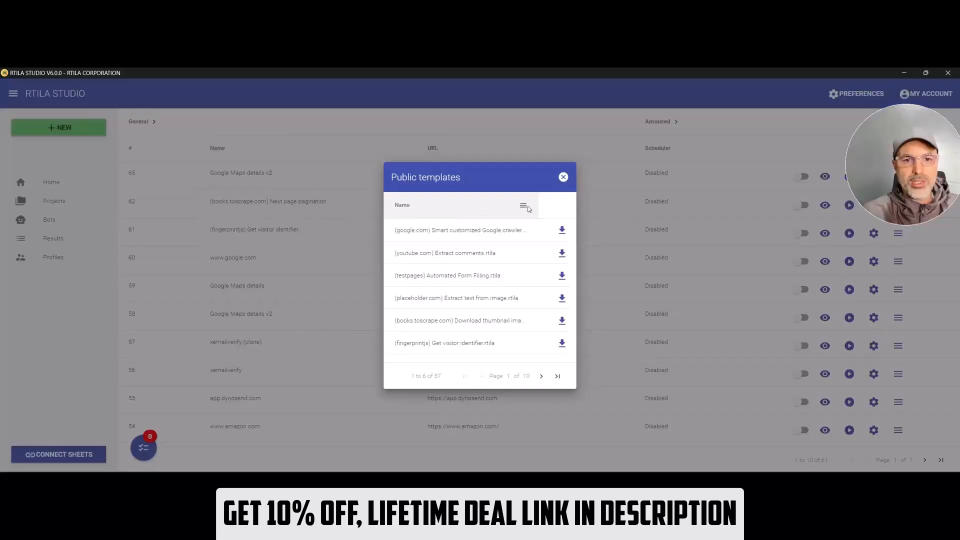
# Step: Filter the public templates by names containing "book" and import the "(books.toscrape.com) Basic detail example" template
pyautogui.click(524, 207)
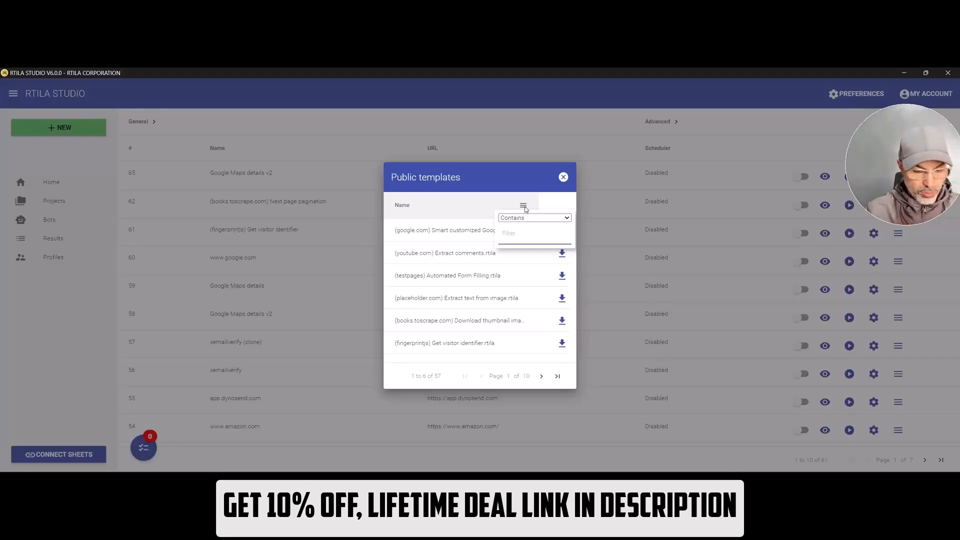
pyautogui.write('book')
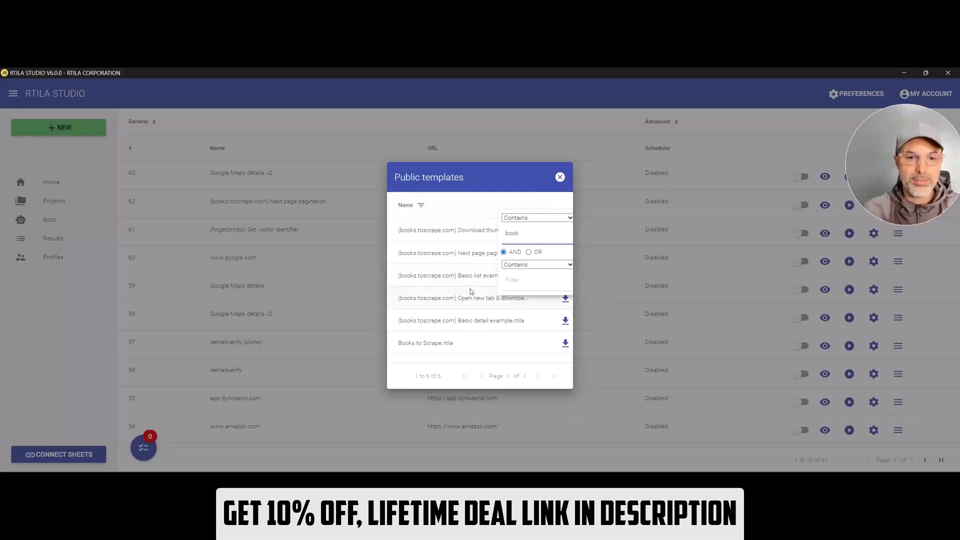
pyautogui.click(474, 324)
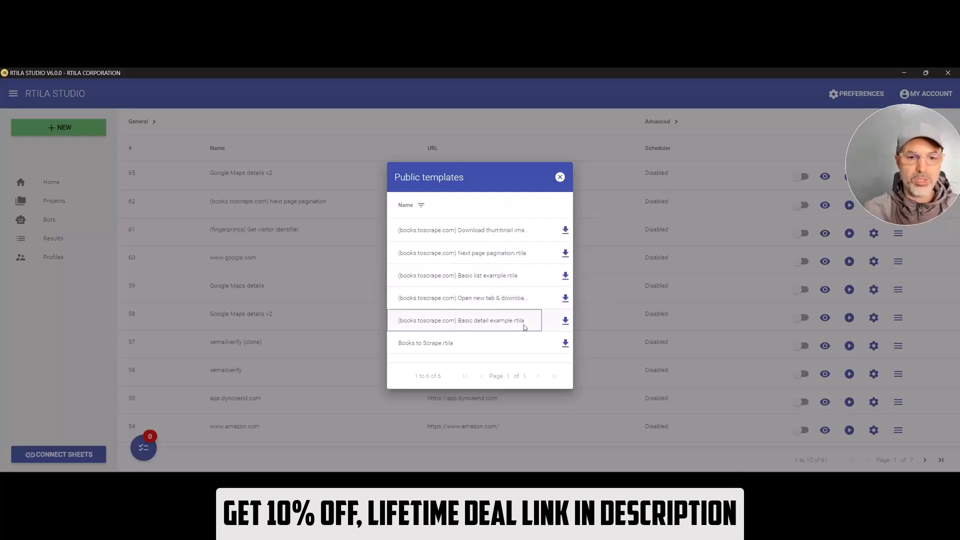
pyautogui.click(565, 321)
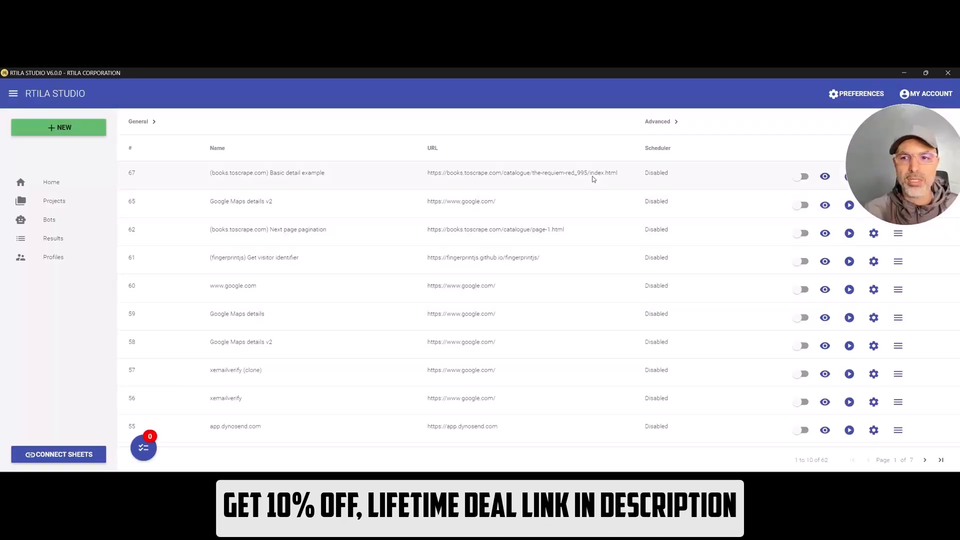
# Step: Open the imported Basic detail example project for inspection in a maximized window
pyautogui.moveTo(901, 158); pyautogui.dragTo(896, 248)
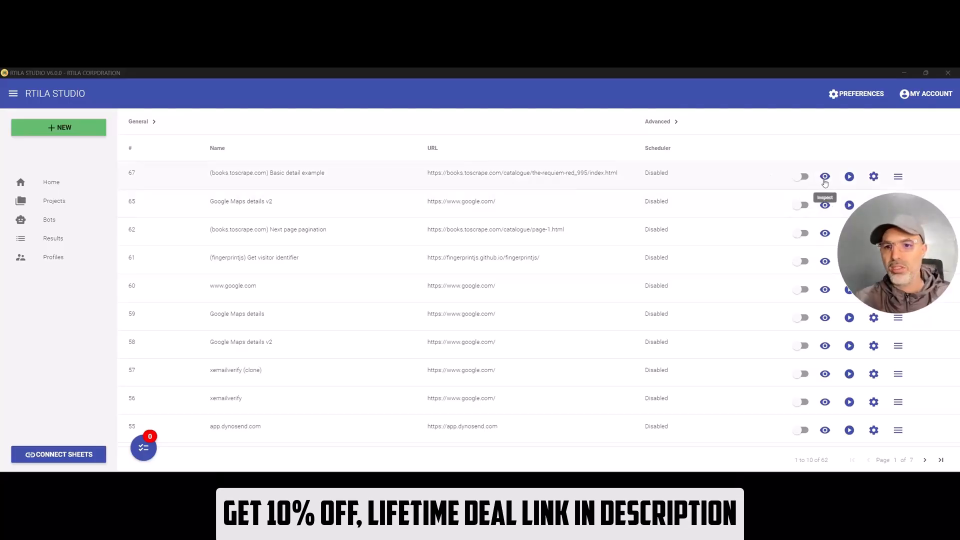
pyautogui.click(826, 181)
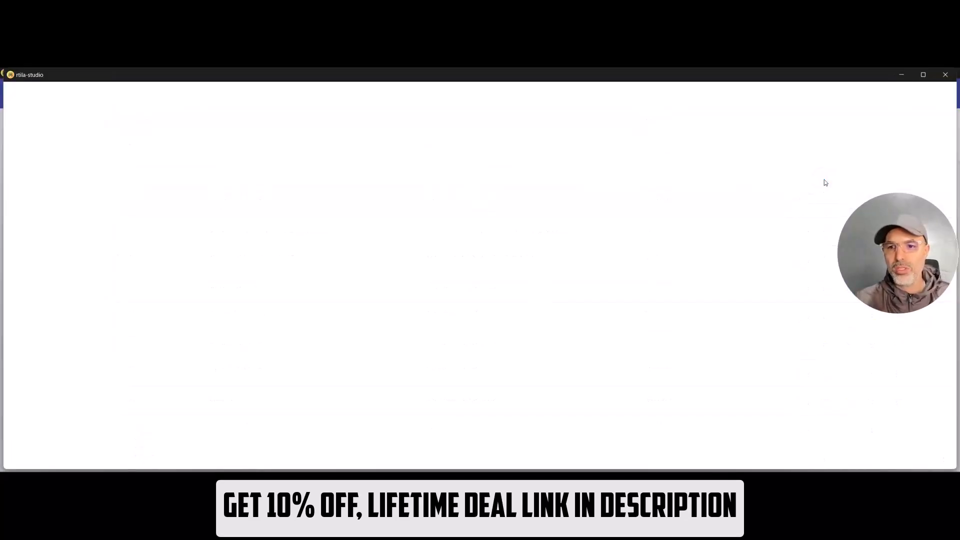
pyautogui.click(924, 74)
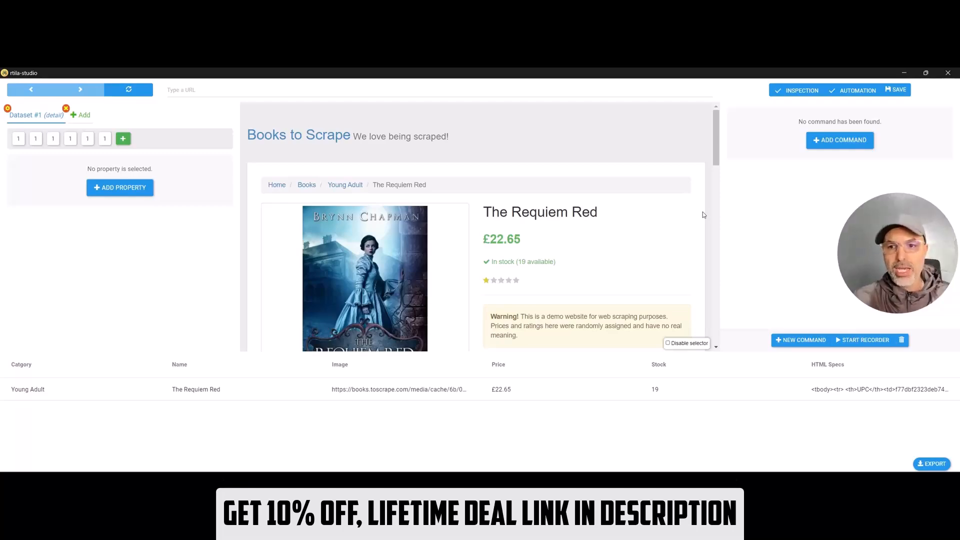
# Step: Examine the Category, Name, Image and Price properties of Dataset #1, including their CSS selectors and matched page elements
pyautogui.click(19, 140)
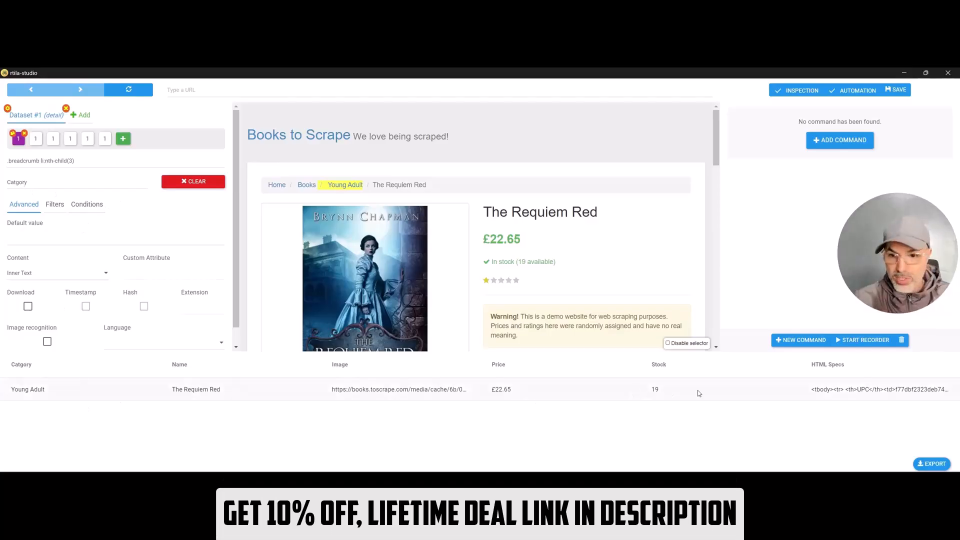
pyautogui.click(17, 140)
pyautogui.click(18, 141)
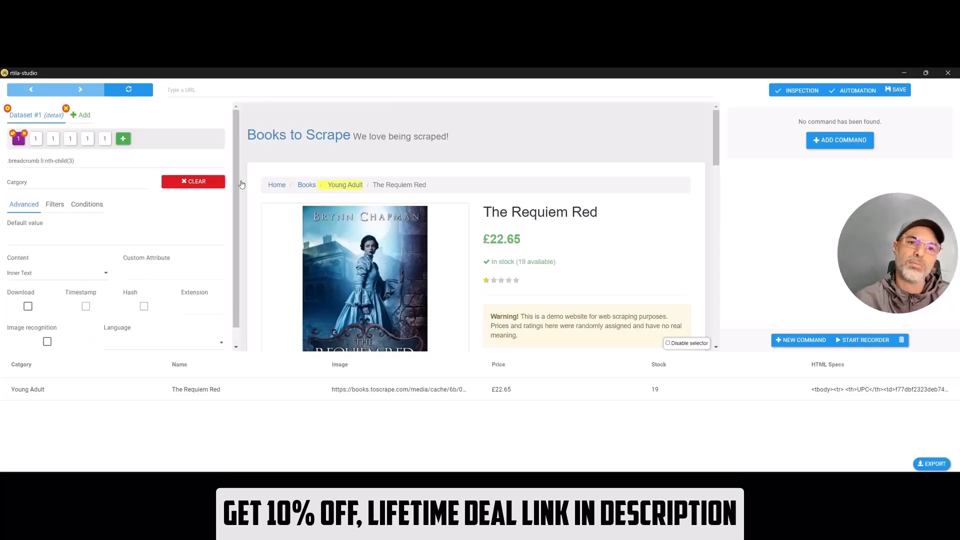
pyautogui.click(36, 140)
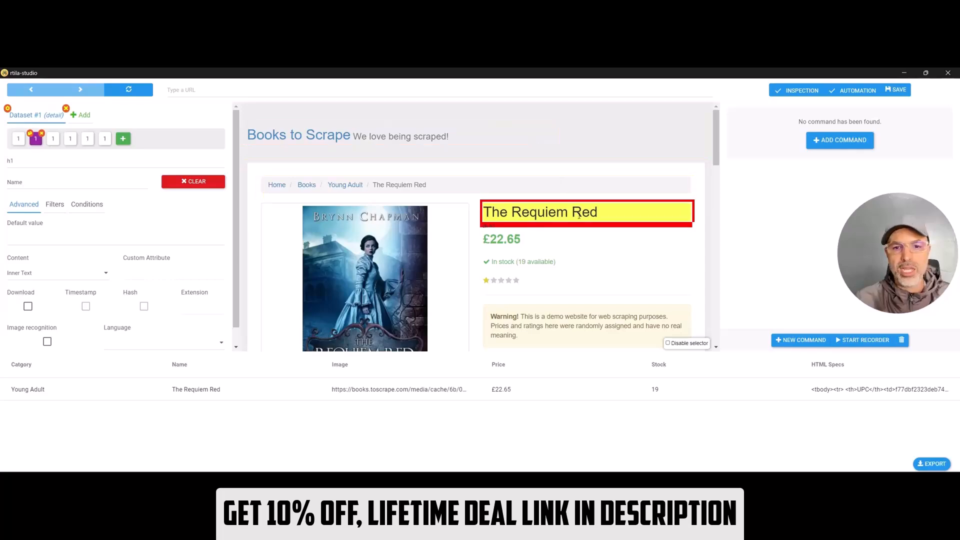
pyautogui.click(52, 140)
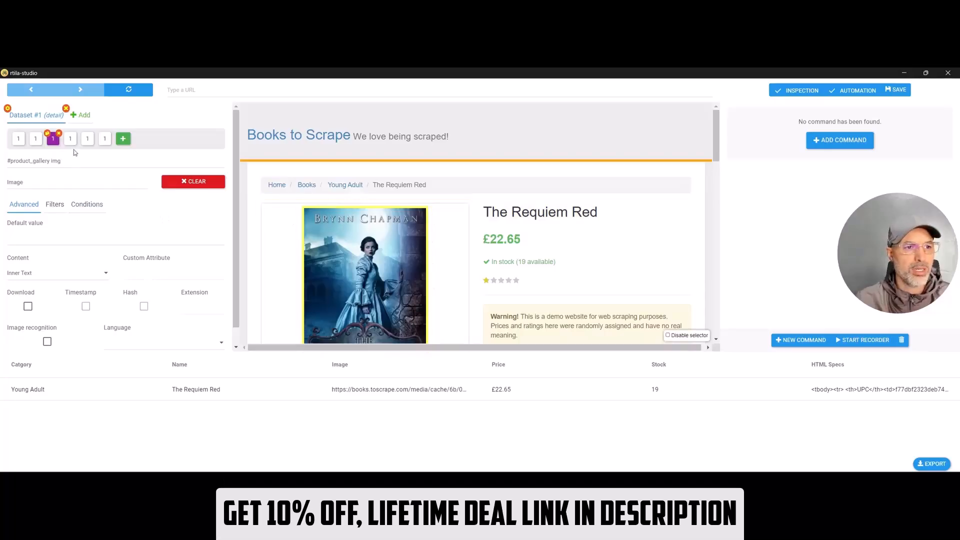
pyautogui.moveTo(71, 161); pyautogui.dragTo(6, 161)
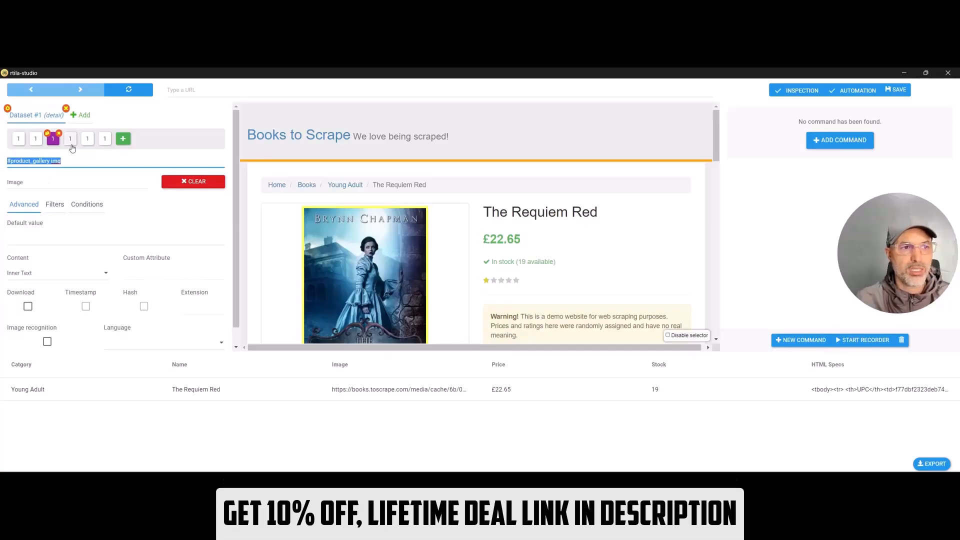
pyautogui.click(71, 143)
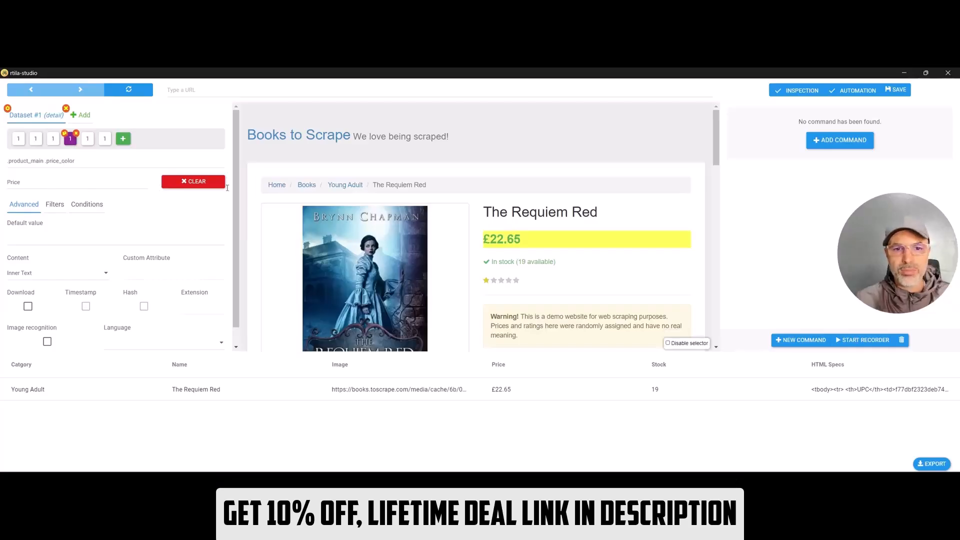
# Step: Review the Stock property's regular expression filter and the HTML Specs property's advanced content settings
pyautogui.click(88, 142)
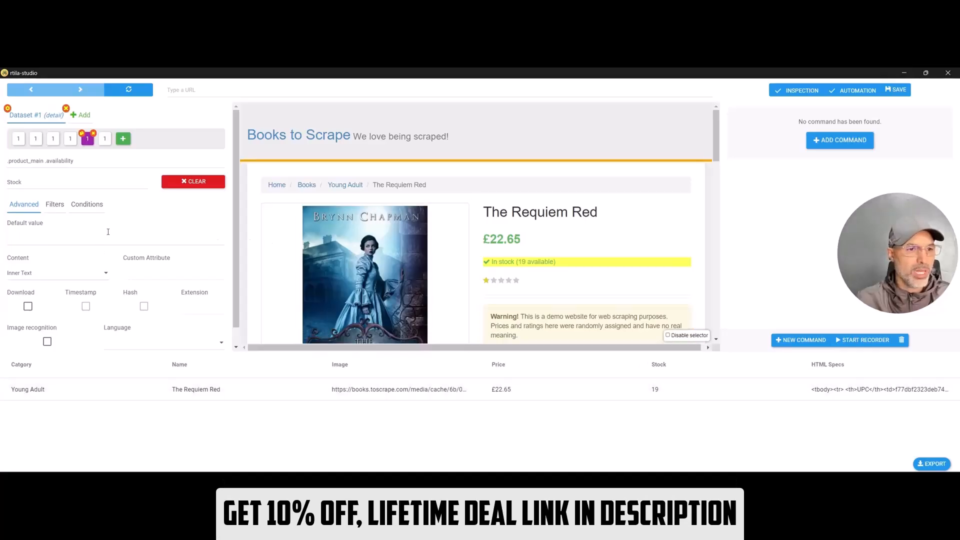
pyautogui.click(56, 205)
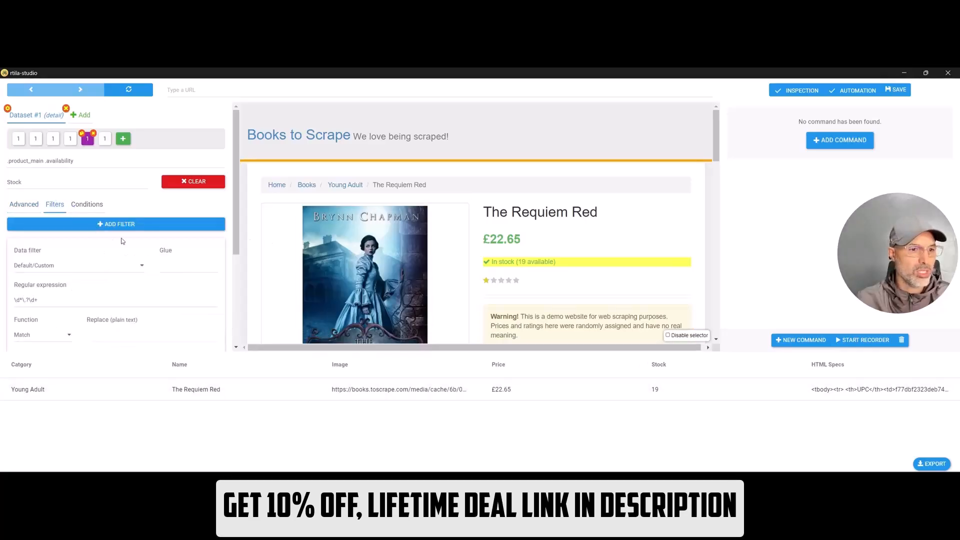
pyautogui.scroll(-1, 123, 241)
pyautogui.moveTo(51, 256); pyautogui.dragTo(13, 251)
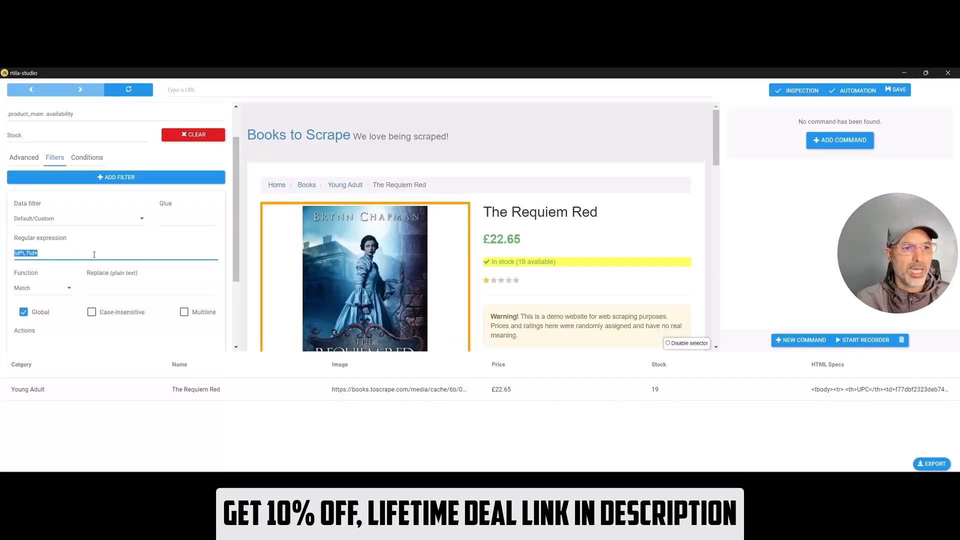
pyautogui.scroll(1, 94, 255)
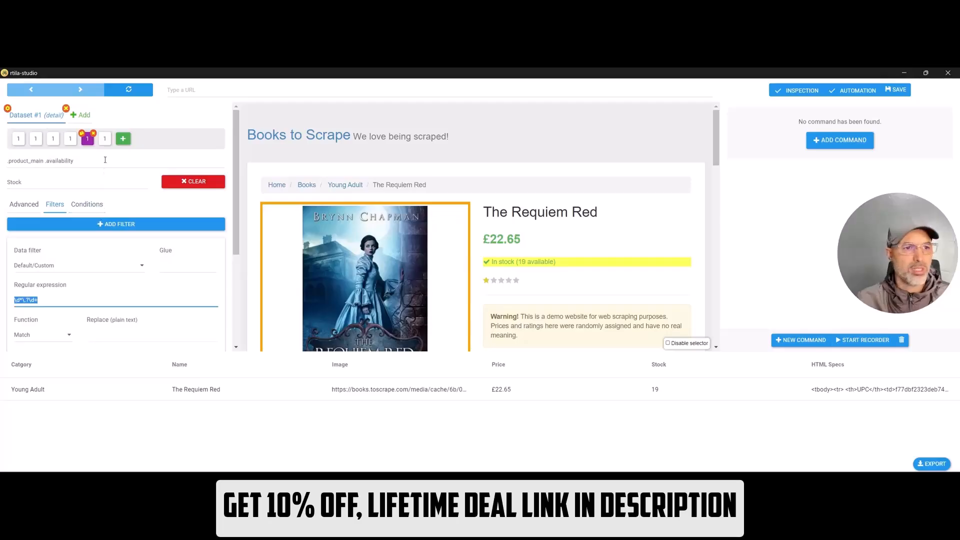
pyautogui.click(105, 141)
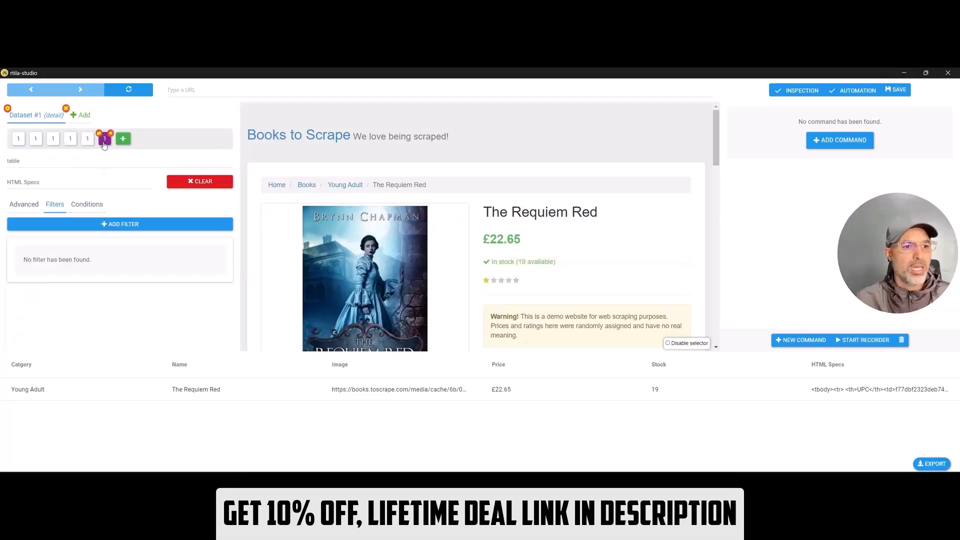
pyautogui.click(18, 202)
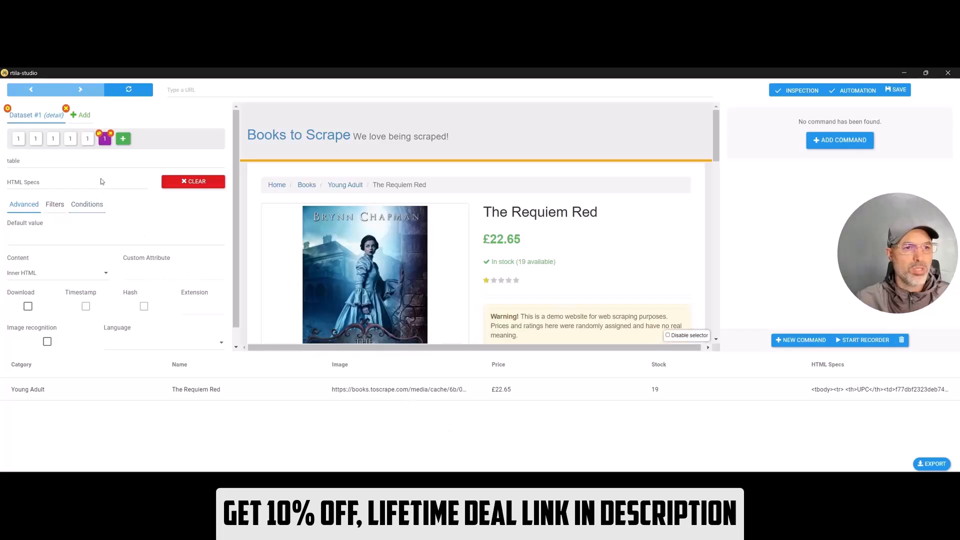
# Step: Delete all existing properties from Dataset #1, from HTML Specs back to Category
pyautogui.click(110, 133)
pyautogui.click(88, 139)
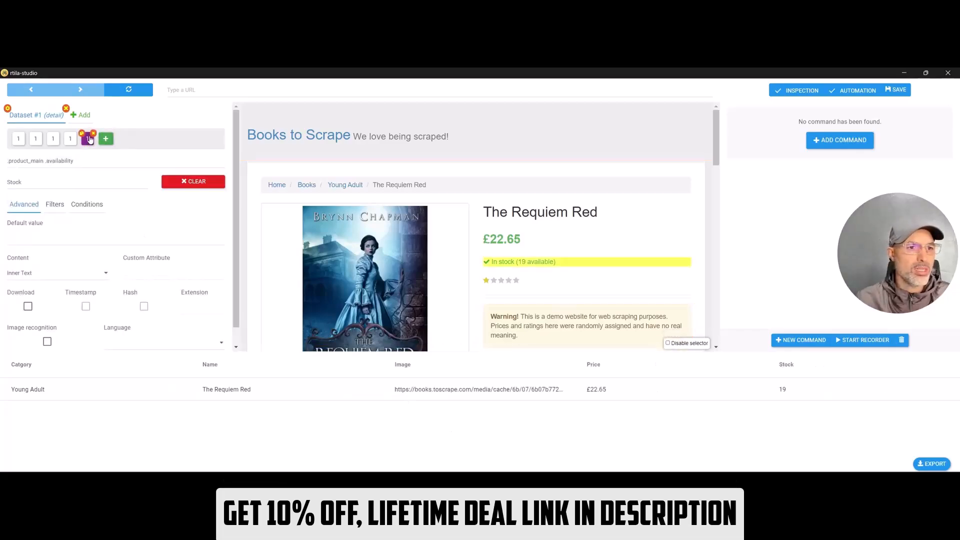
pyautogui.click(94, 134)
pyautogui.click(70, 139)
pyautogui.click(76, 133)
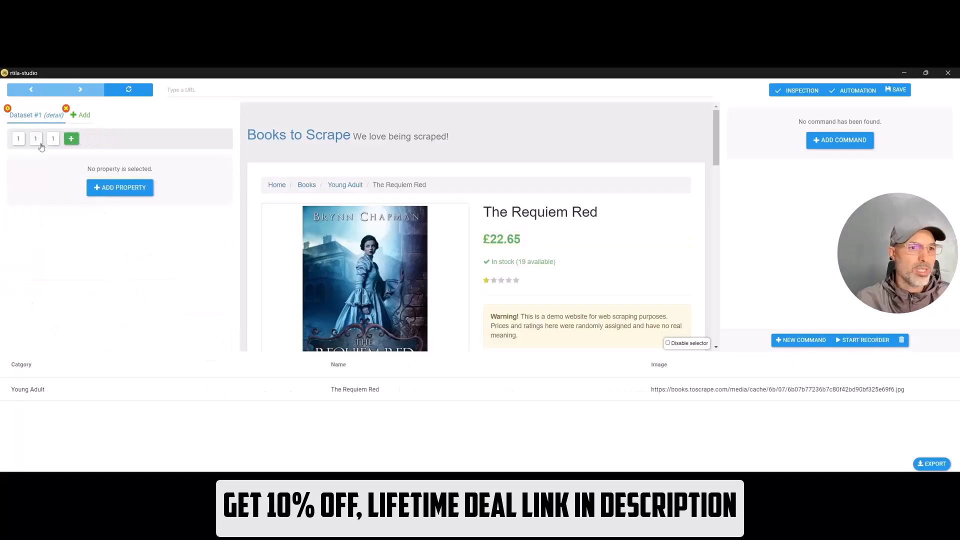
pyautogui.click(52, 139)
pyautogui.click(58, 133)
pyautogui.click(37, 140)
pyautogui.click(42, 133)
pyautogui.click(19, 139)
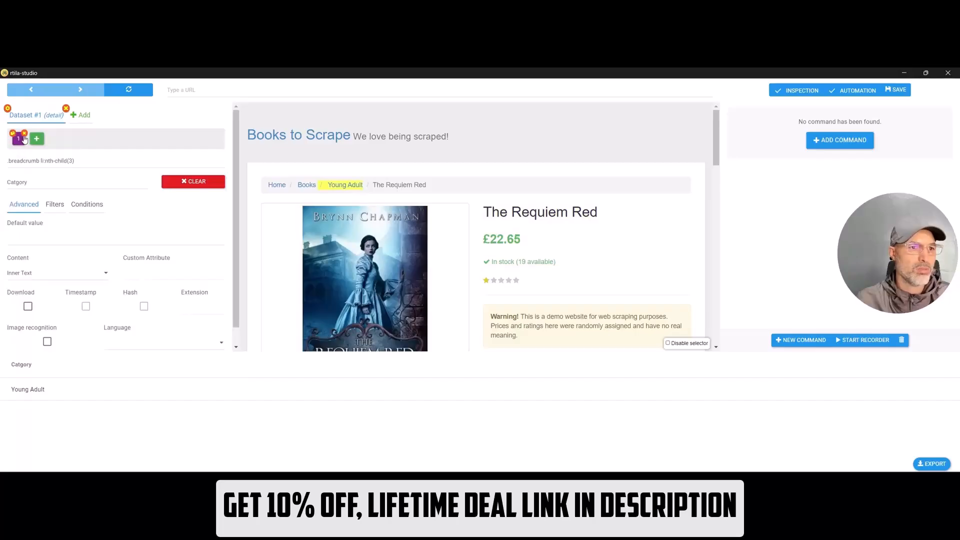
pyautogui.click(23, 133)
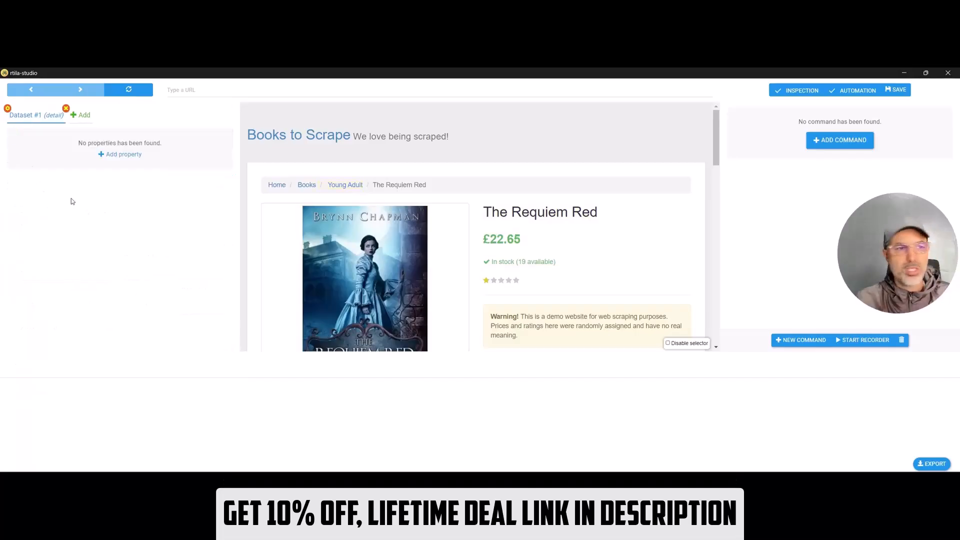
# Step: Add a new property to the empty dataset and name it "Title of the book"
pyautogui.click(120, 155)
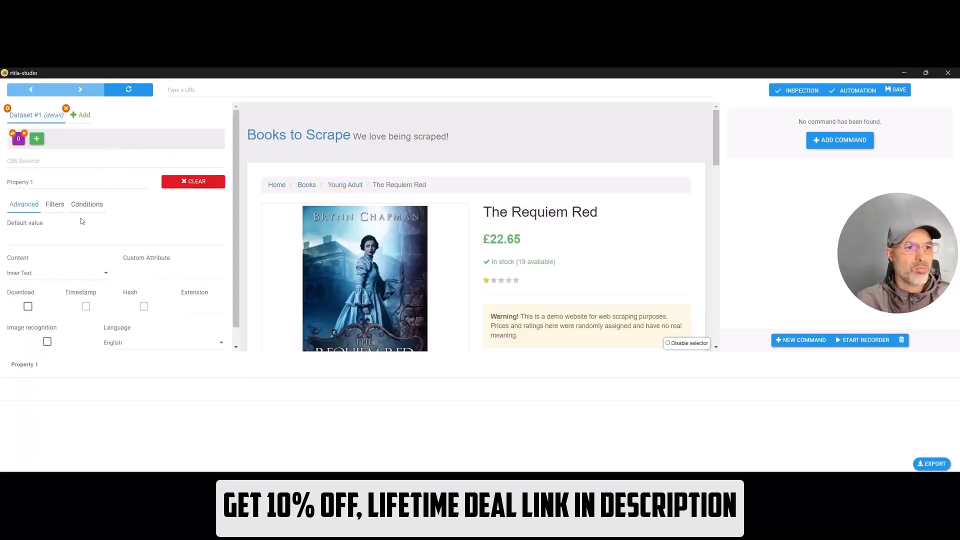
pyautogui.moveTo(42, 183); pyautogui.dragTo(5, 182)
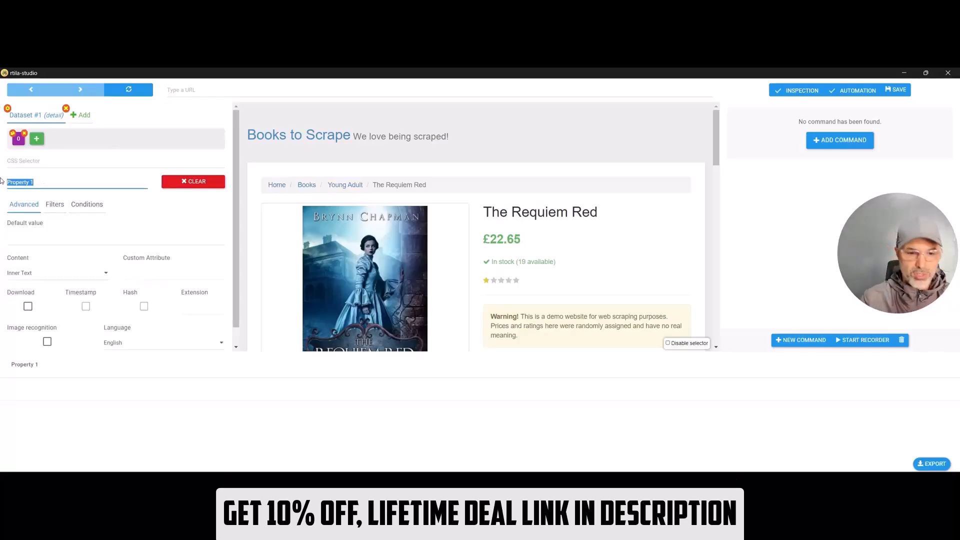
pyautogui.write('Tiitle of the book')
pyautogui.doubleClick(10, 181)
pyautogui.rightClick(13, 181)
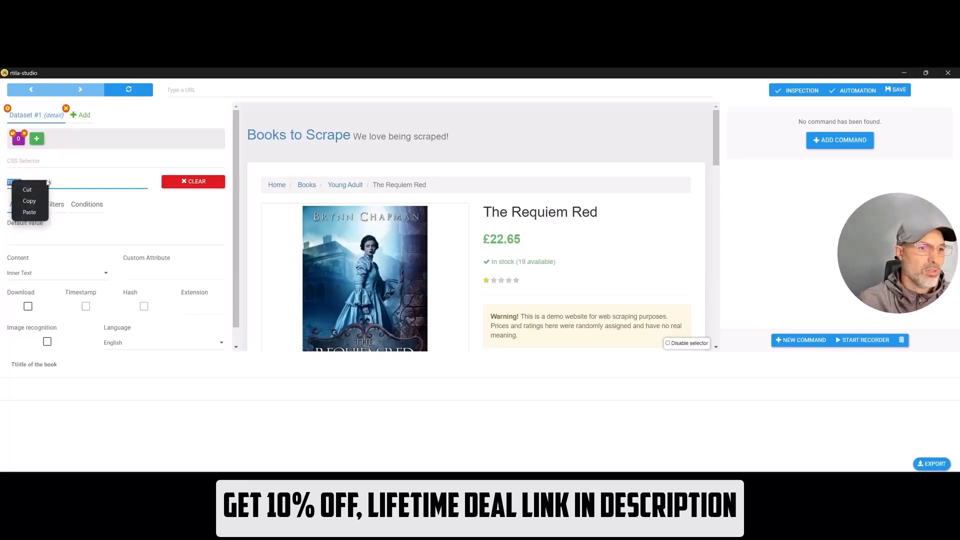
pyautogui.click(56, 181)
pyautogui.doubleClick(15, 182)
pyautogui.write('Title')
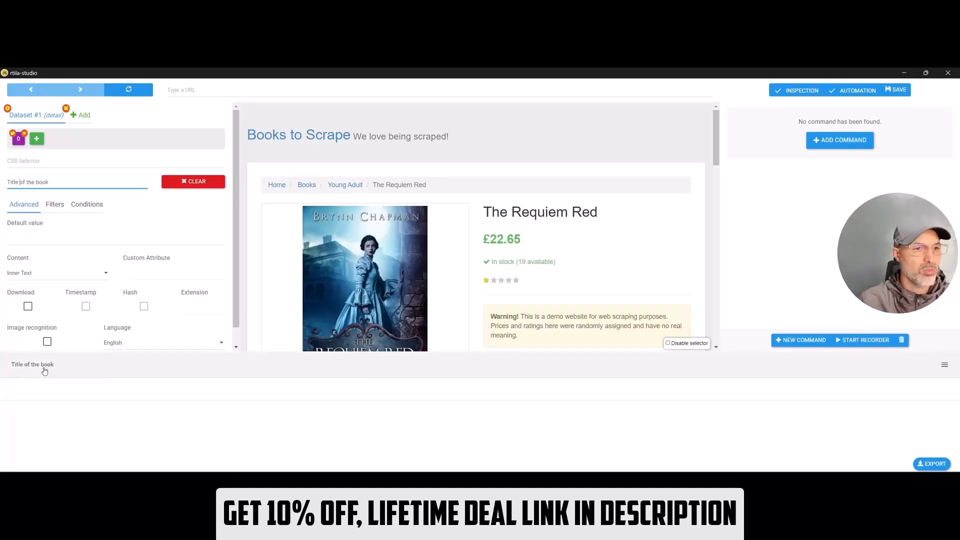
# Step: Set the title property's CSS selector by picking the book's title heading on the page
pyautogui.click(25, 162)
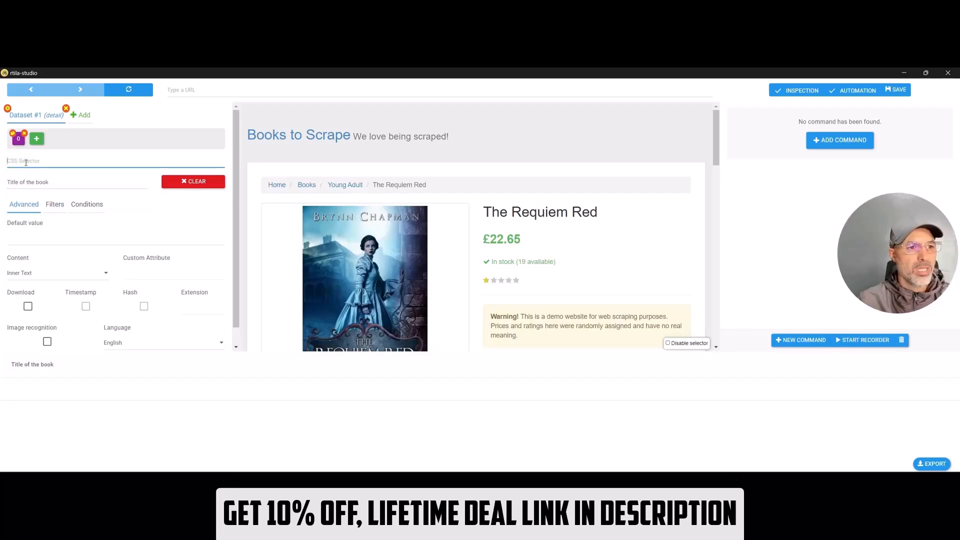
pyautogui.click(600, 215)
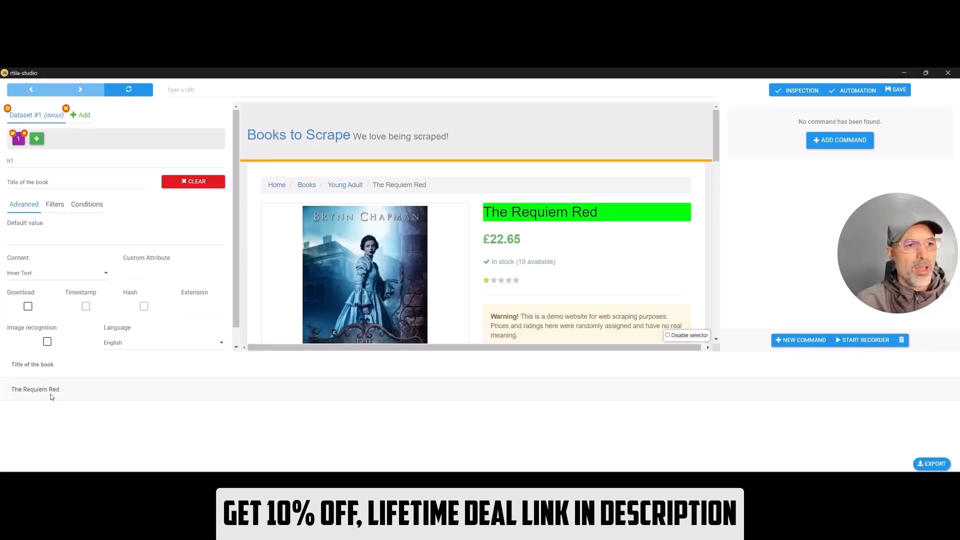
pyautogui.click(17, 163)
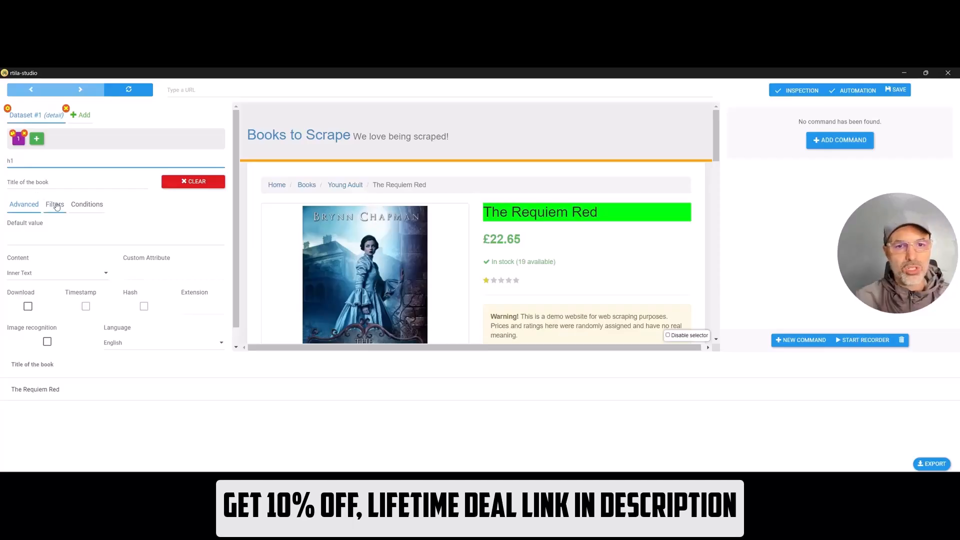
# Step: Add a second property named "Price" and set its CSS selector by picking the book's main price on the page
pyautogui.click(37, 139)
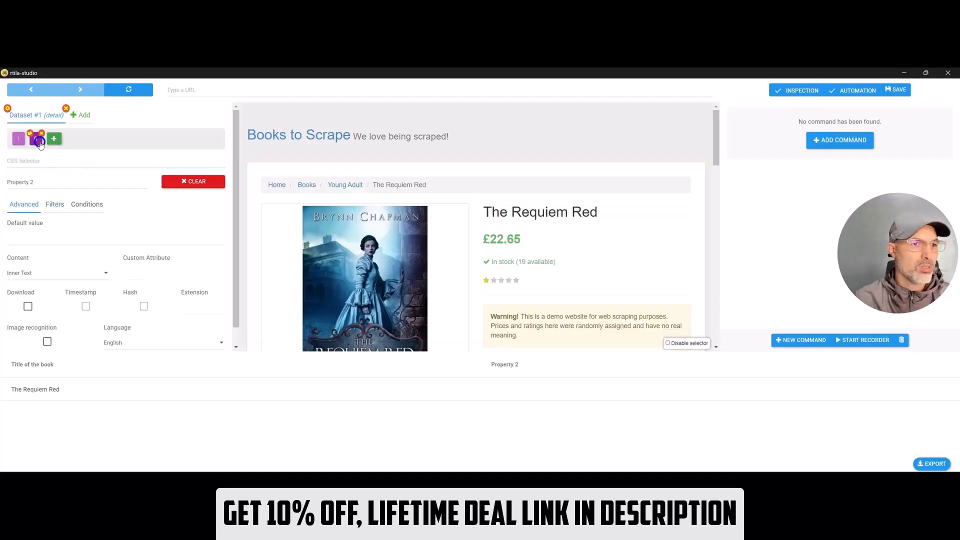
pyautogui.click(20, 182)
pyautogui.hotkey('ctrl', 'a')
pyautogui.write('Price')
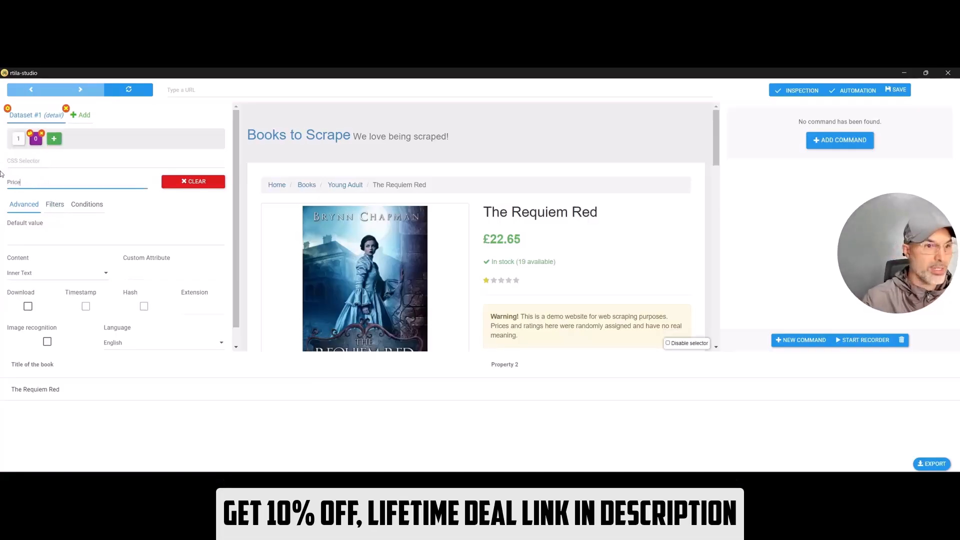
pyautogui.click(15, 164)
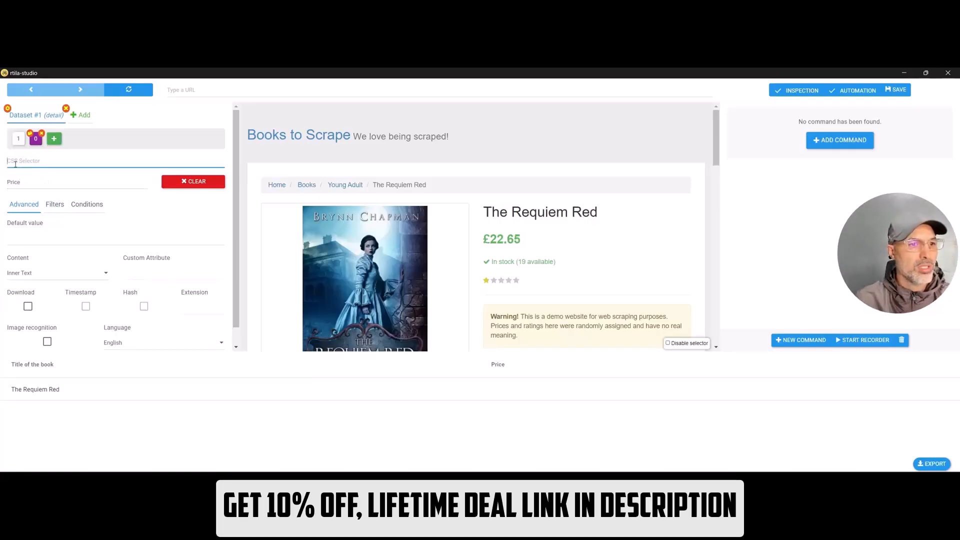
pyautogui.click(525, 239)
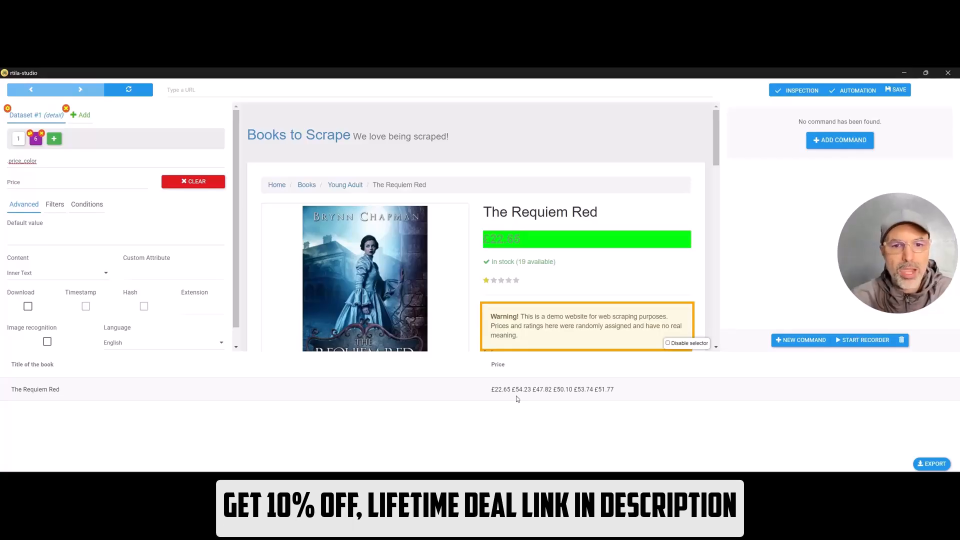
pyautogui.scroll(-1, 682, 221)
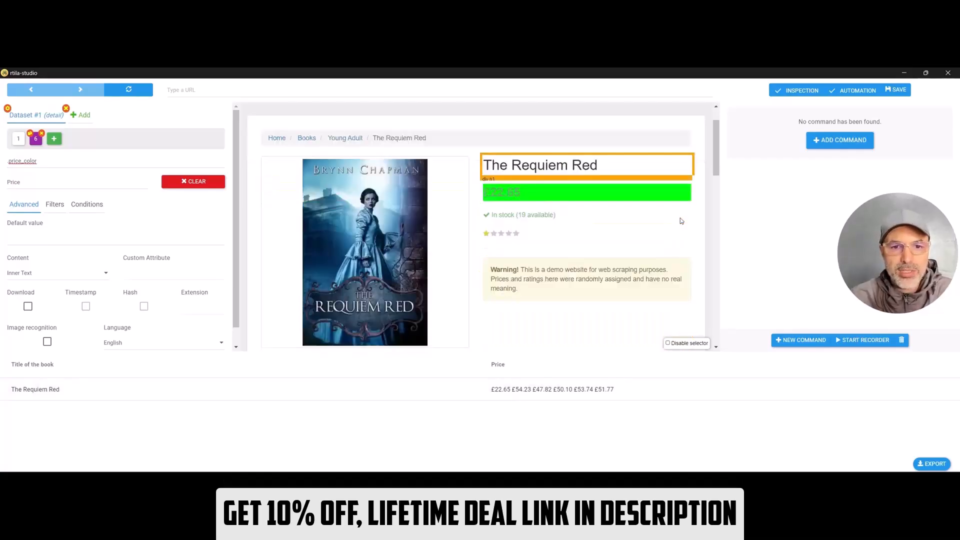